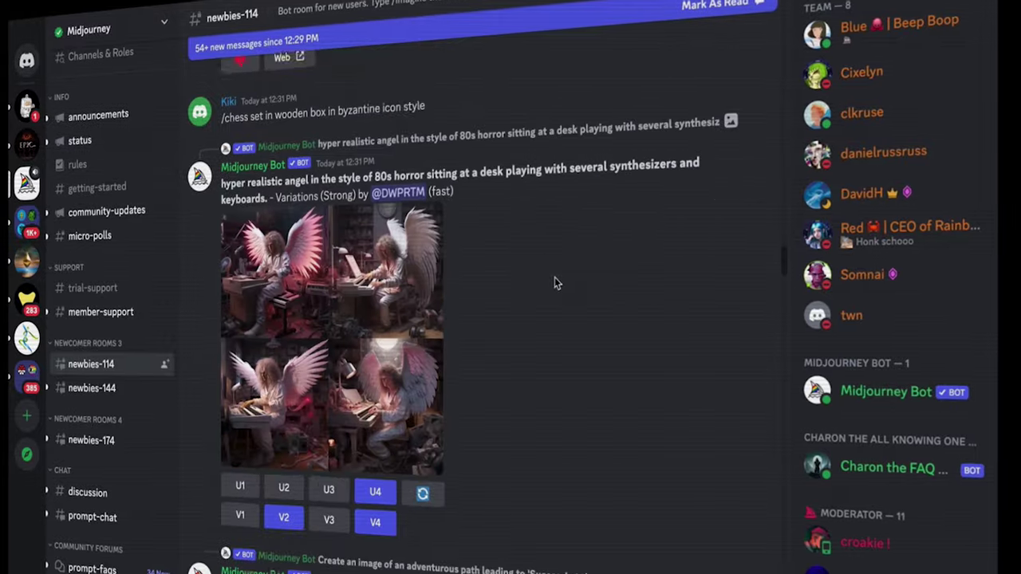
# - Scroll through the newbies-114 channel results and start the prompt 'Create a cyberpunk portrait of'
pyautogui.scroll(-15, 555, 276)
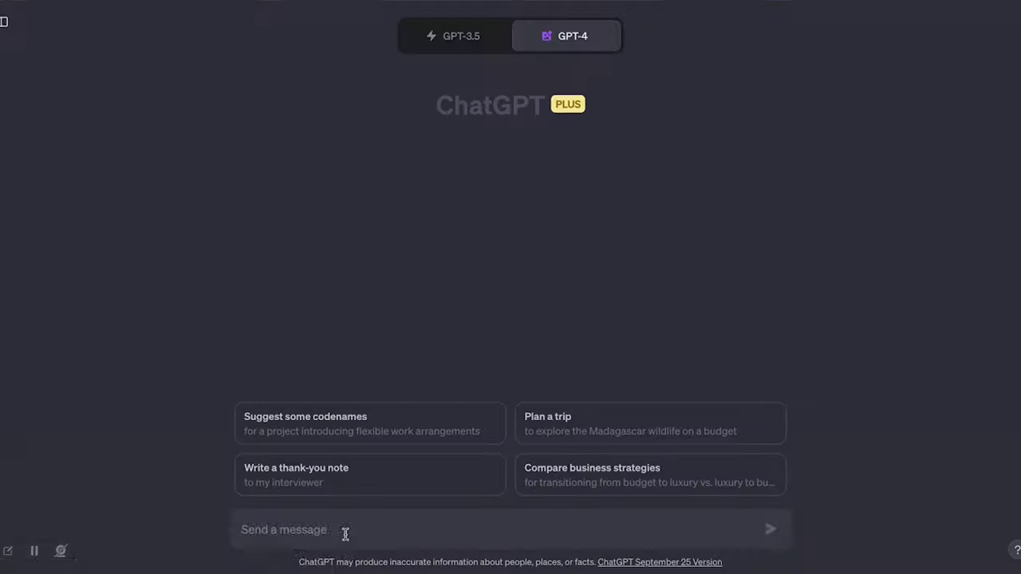
pyautogui.write('Create a cyberpunk ')
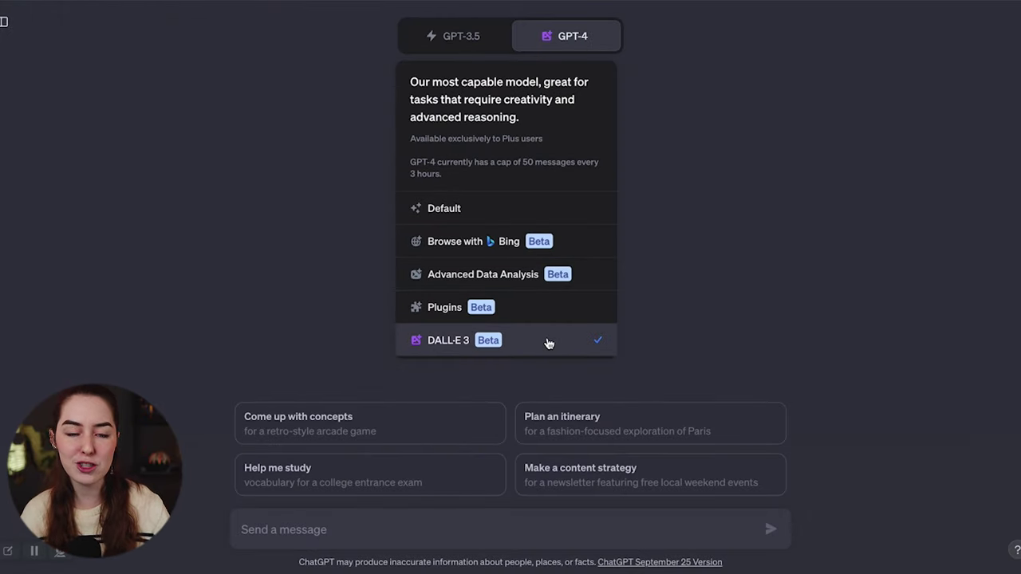
# - Switch GPT-4 to DALL·E 3 and send the simple, minimalist Bloom Kombucha logo prompt
pyautogui.click(549, 342)
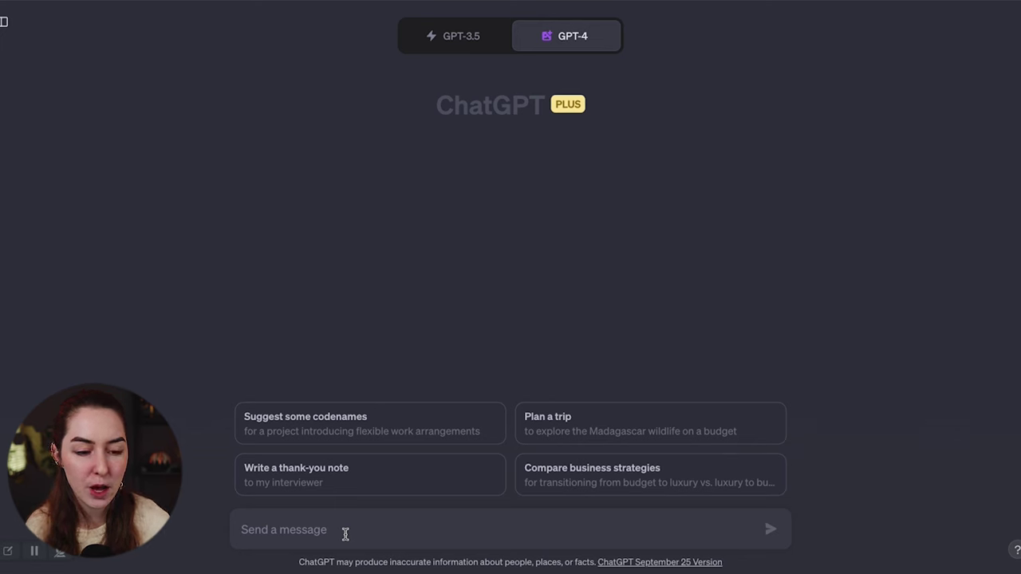
pyautogui.write('Generate a logo for a Kombucha company called Bl')
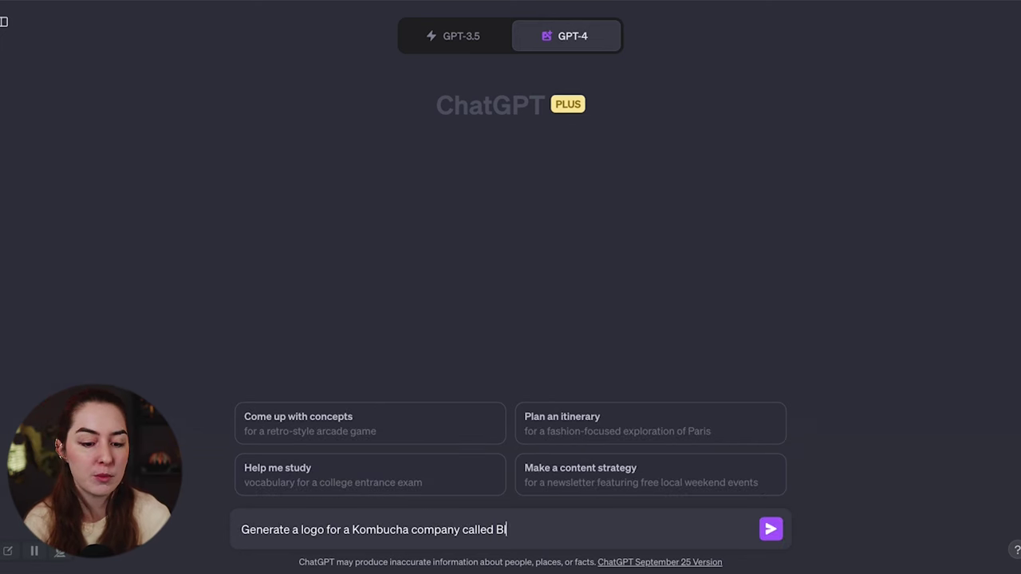
pyautogui.write('oom Kombucha. The logo should be ')
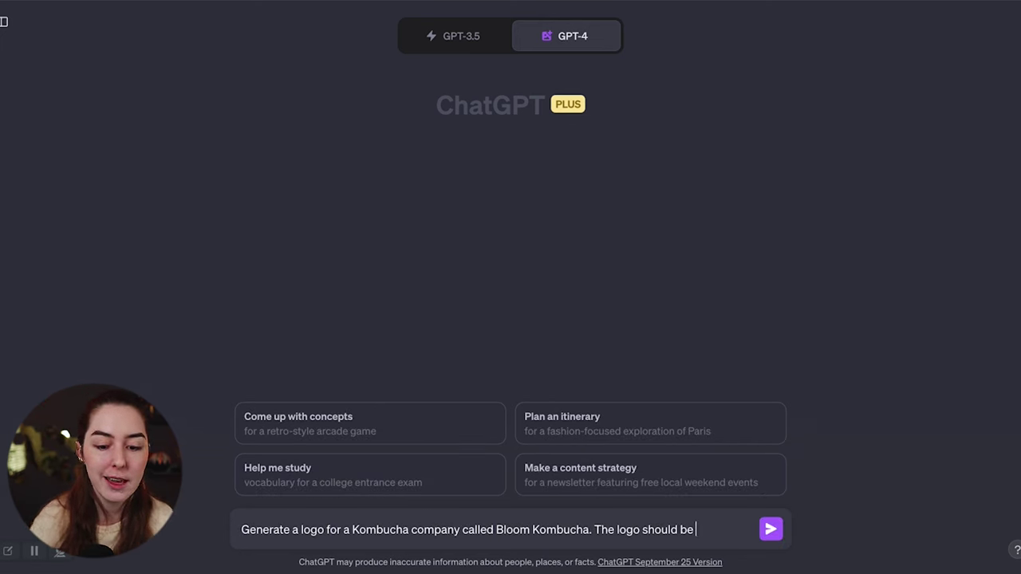
pyautogui.write('simple and minimalist, but professional')
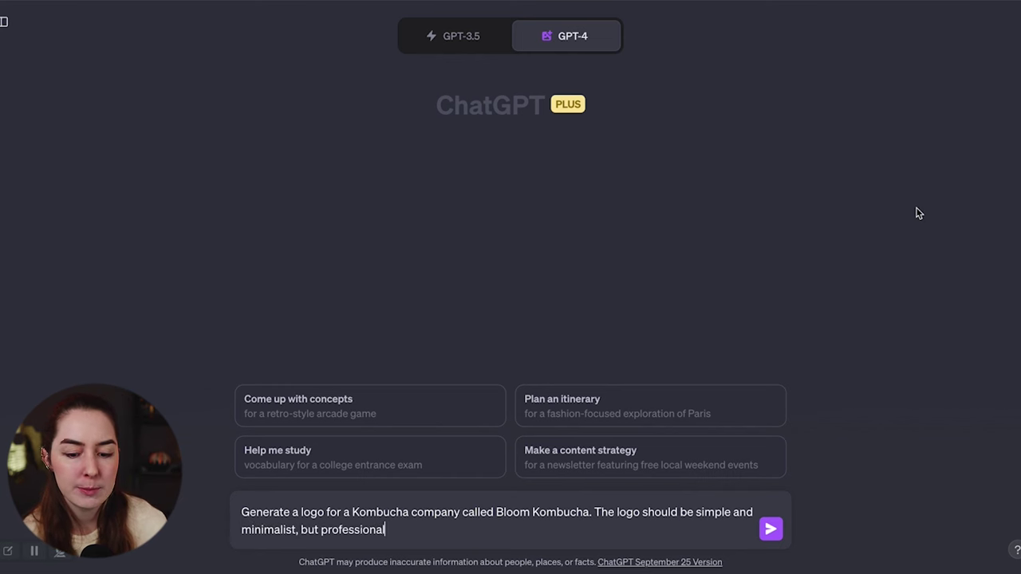
pyautogui.click(773, 535)
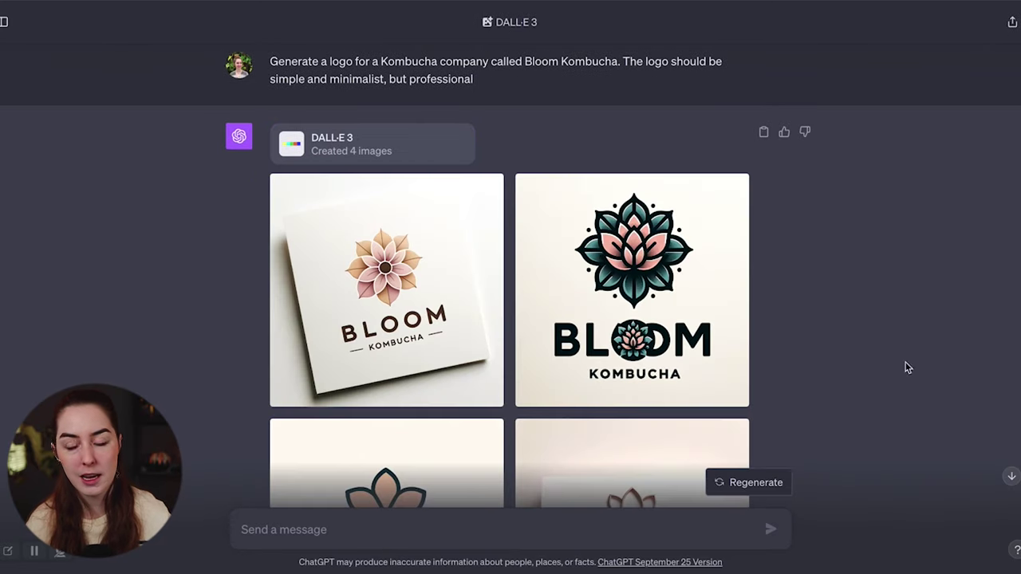
# - Scroll down to review the four Bloom Kombucha logo designs
pyautogui.scroll(-2, 945, 311)
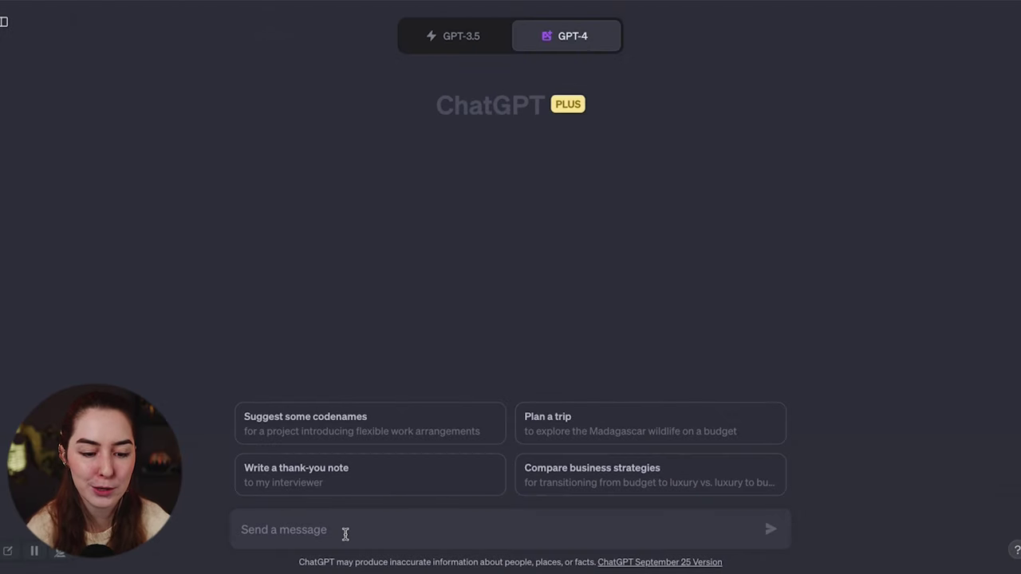
# - Send 'Create a cyberpunk portrait of a woman' and review the portraits and their listed prompts
pyautogui.write('Create a cyberpunk portrait of a g')
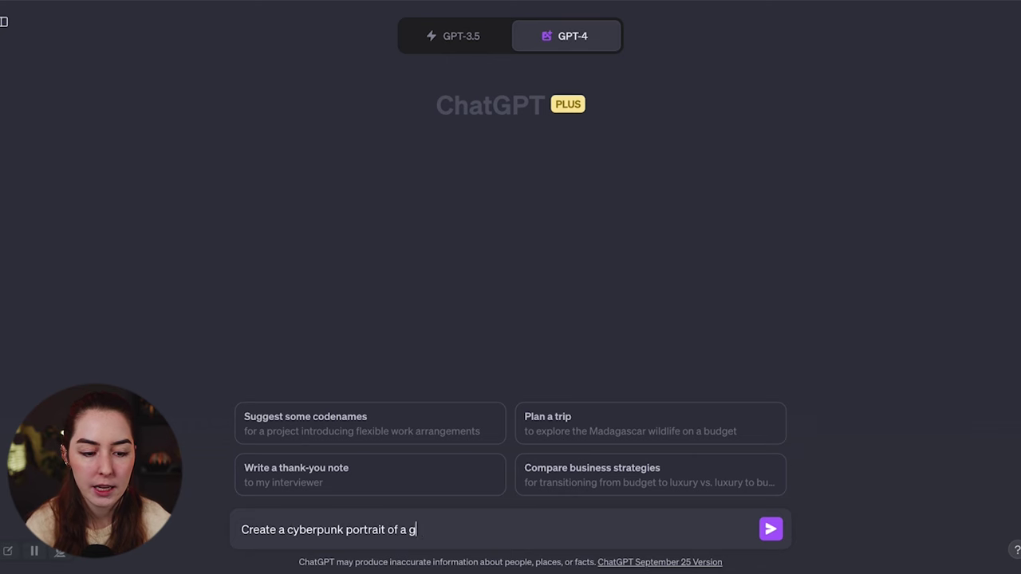
pyautogui.press('BackSpace')
pyautogui.write('w')
pyautogui.write('oman')
pyautogui.press('Return')
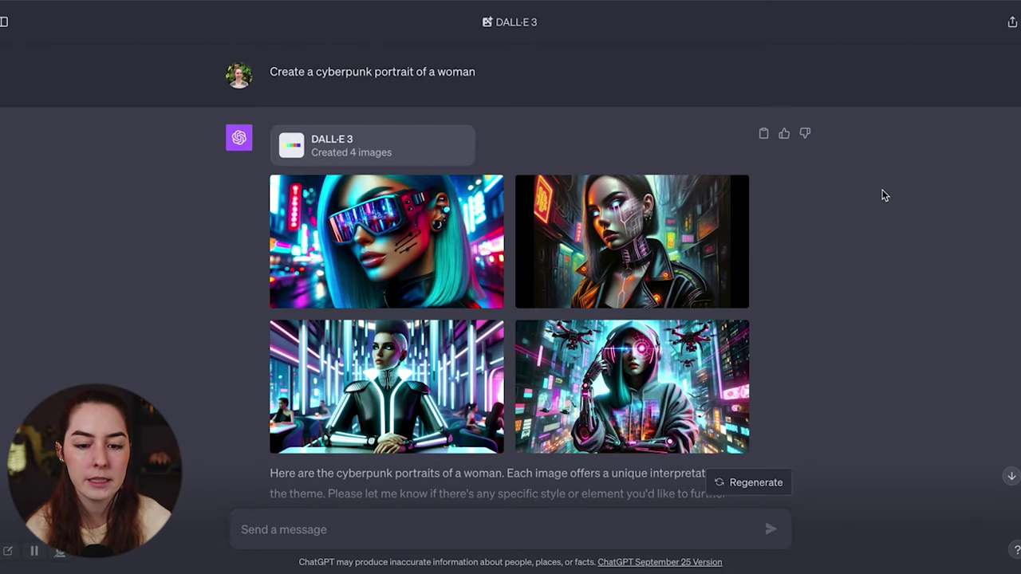
pyautogui.scroll(-1, 876, 314)
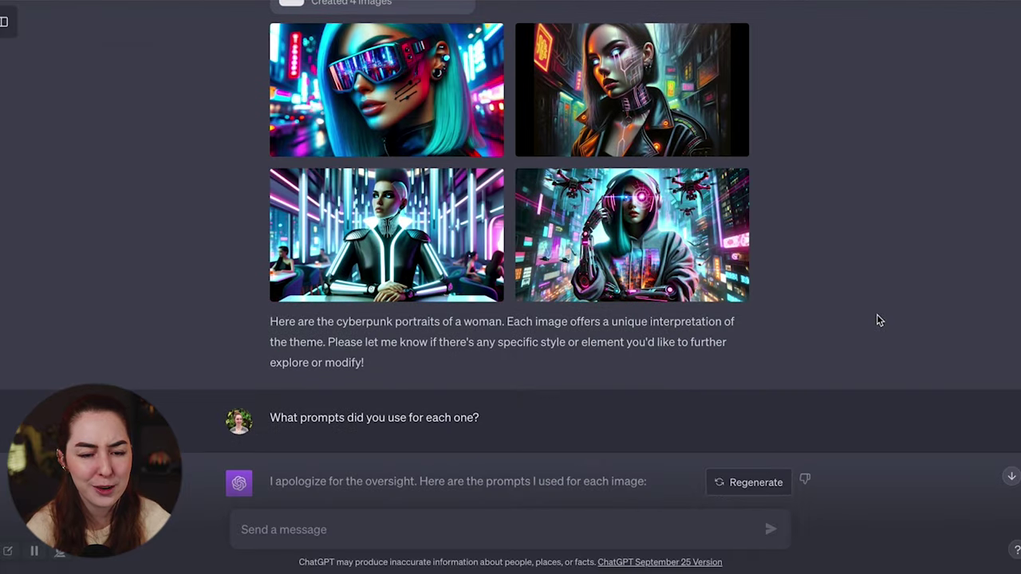
pyautogui.scroll(1, 876, 314)
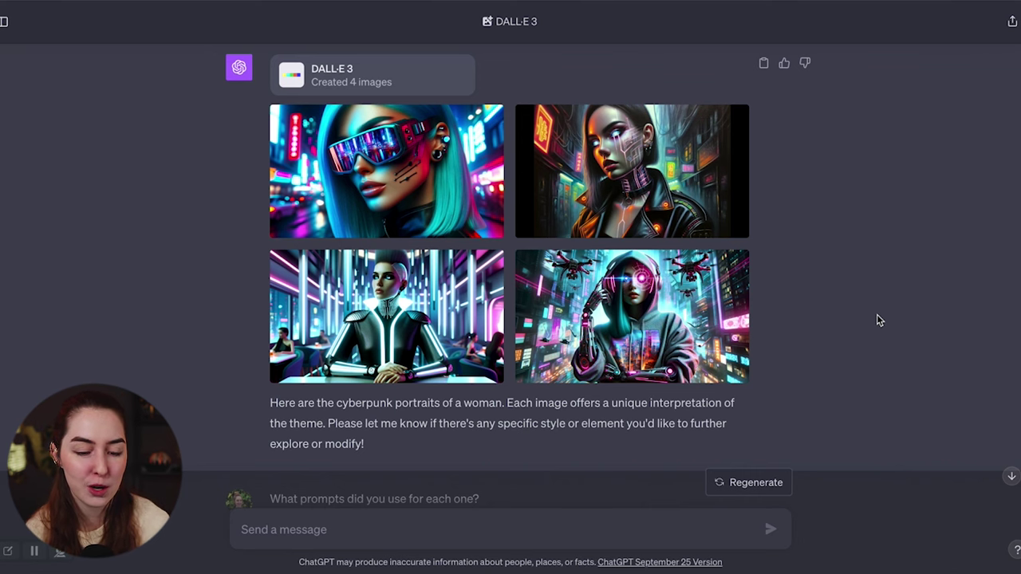
pyautogui.scroll(-3, 877, 314)
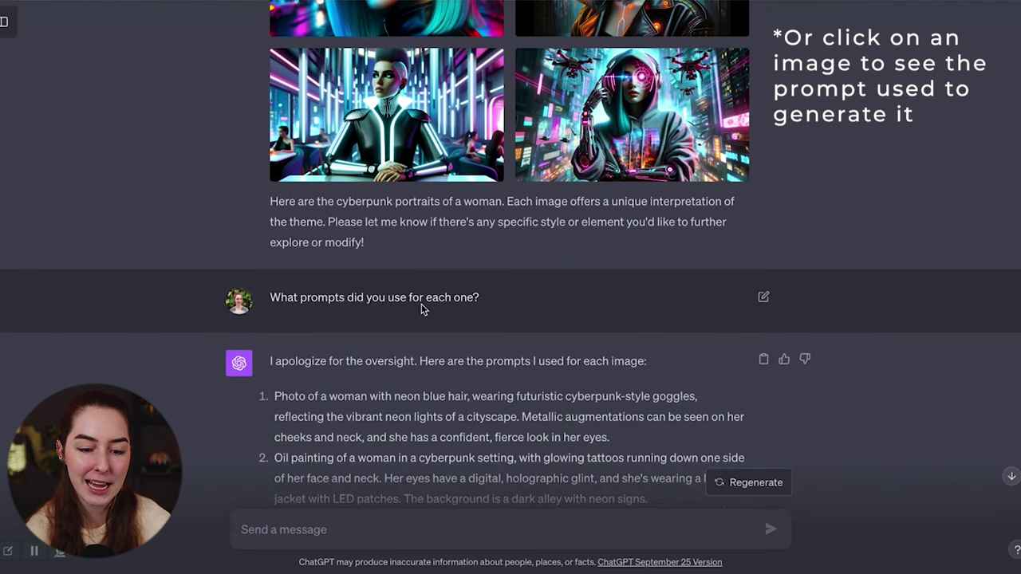
pyautogui.scroll(-3, 423, 307)
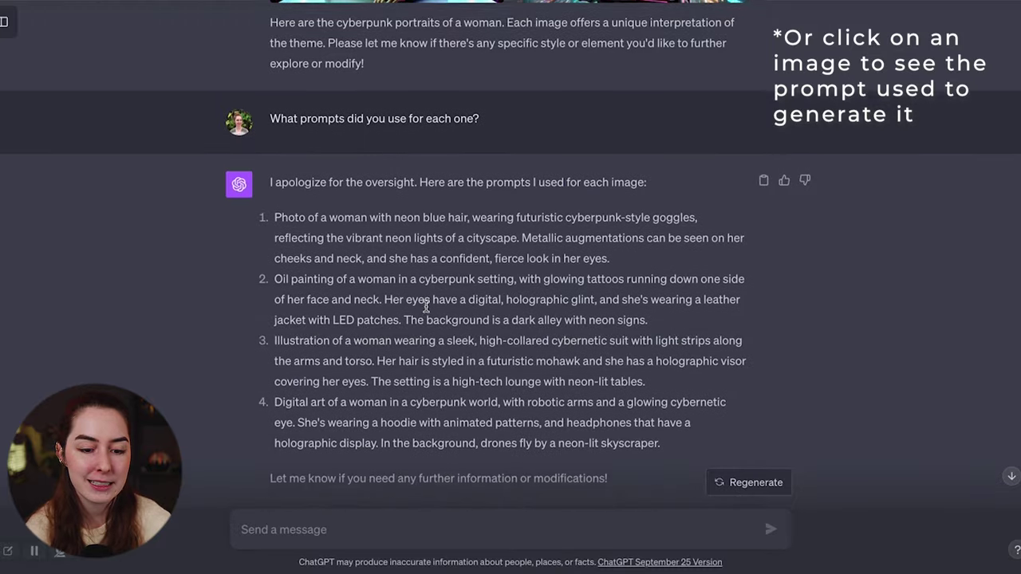
# - Download the neon-blue-haired cyberpunk portrait as a PNG file
pyautogui.moveTo(274, 202); pyautogui.dragTo(622, 245)
pyautogui.scroll(-1, 423, 335)
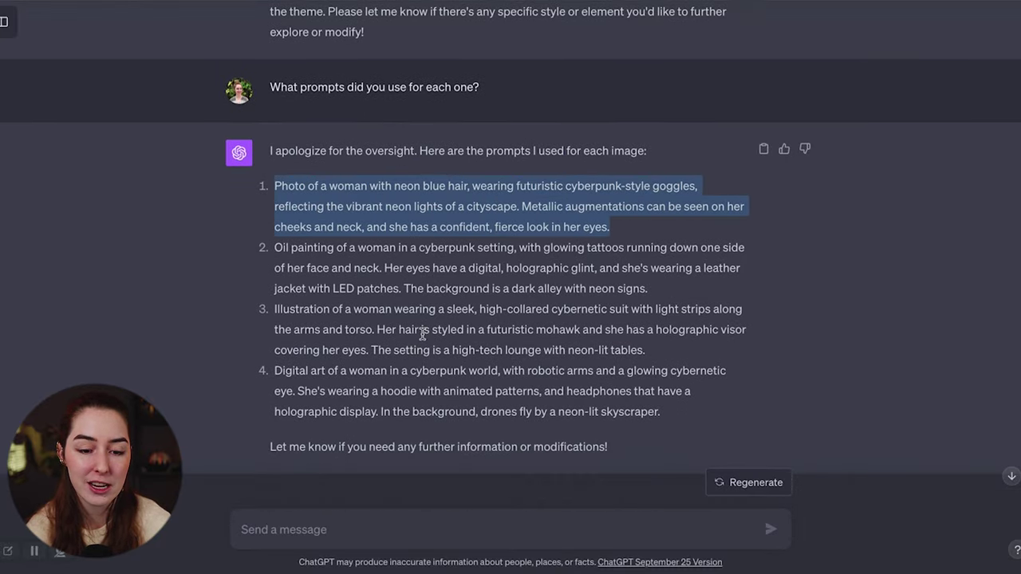
pyautogui.click(835, 374)
pyautogui.scroll(2, 834, 374)
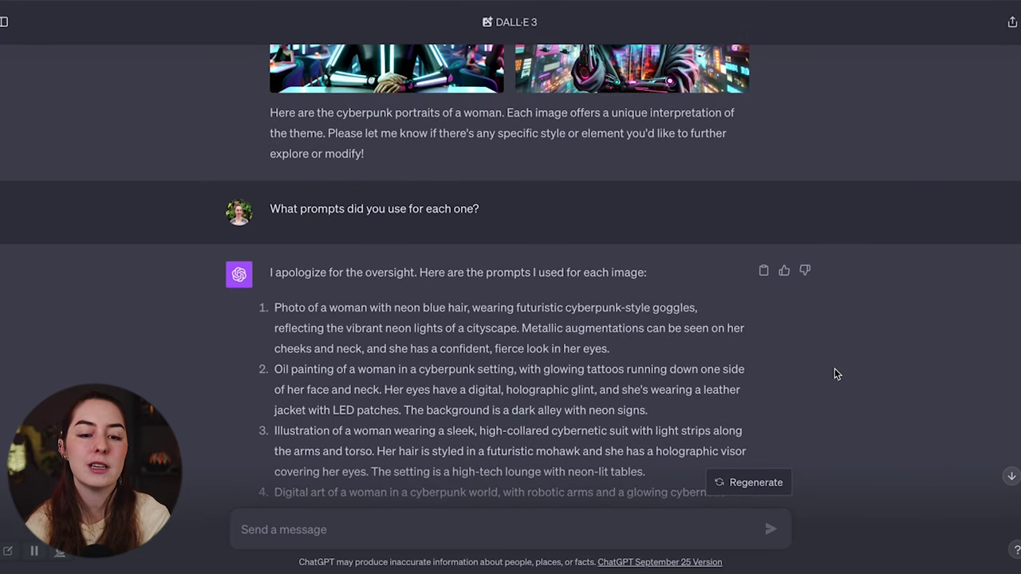
pyautogui.scroll(4, 882, 328)
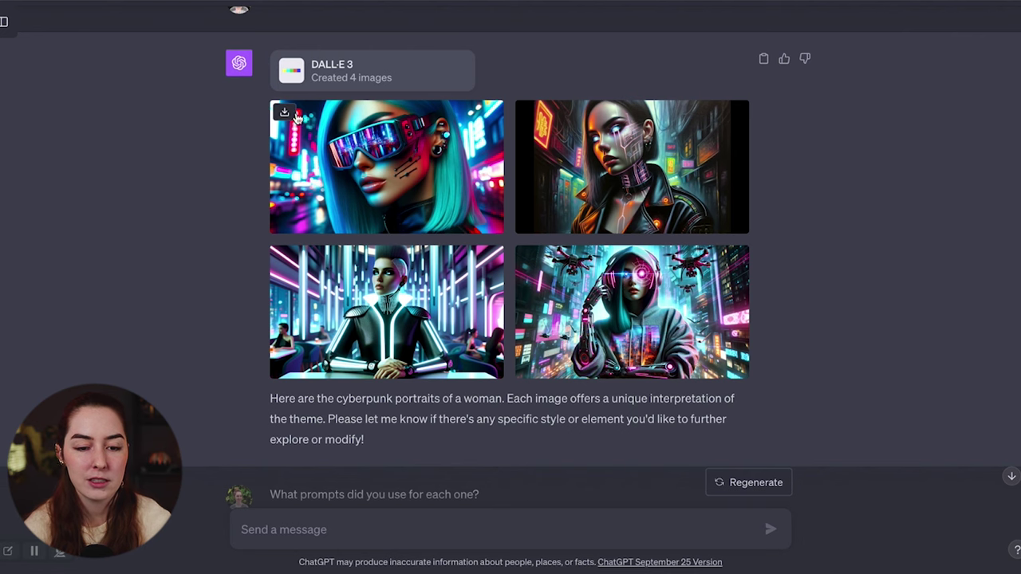
pyautogui.click(941, 1)
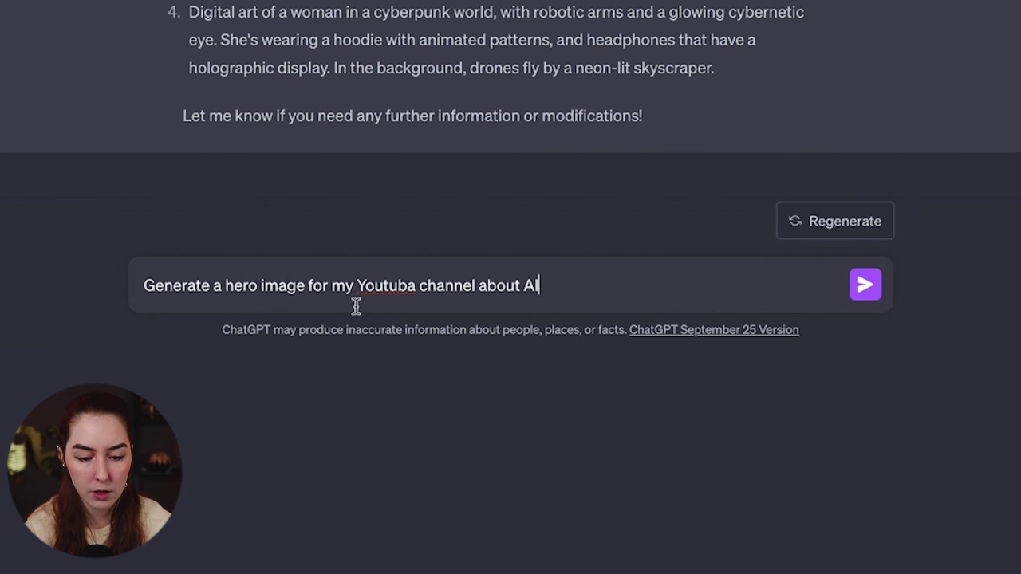
# - Correct 'Youtuba' to 'Youtube' in the AI channel hero image prompt
pyautogui.click(412, 289)
pyautogui.press('BackSpace')
pyautogui.write('e')
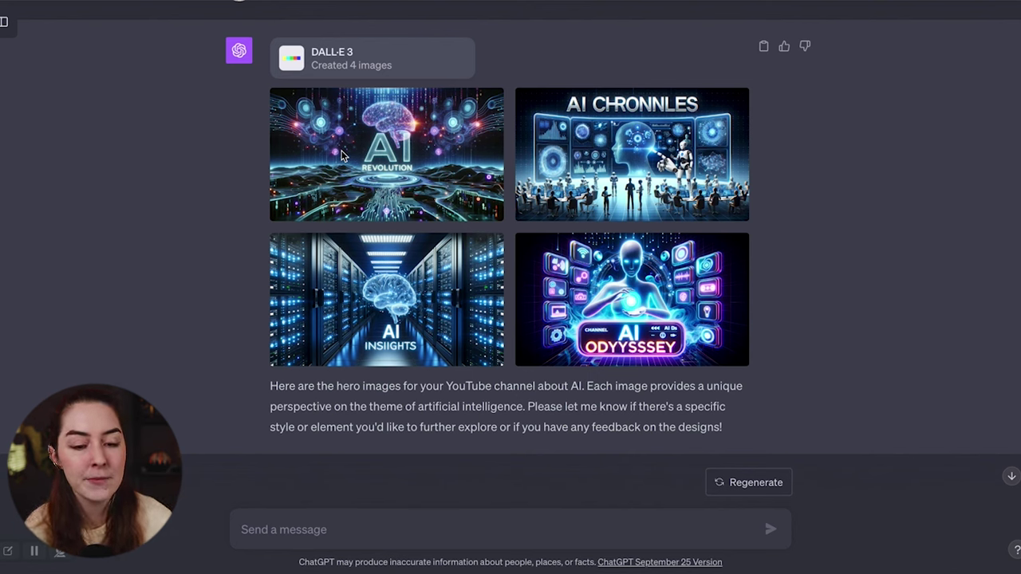
# - Ask for image #1 again showing the channel owner's name instead of 'AI Revolution'
pyautogui.write('I like image #1, but I want it to say Brie Kirbyson instead of AI REvol')
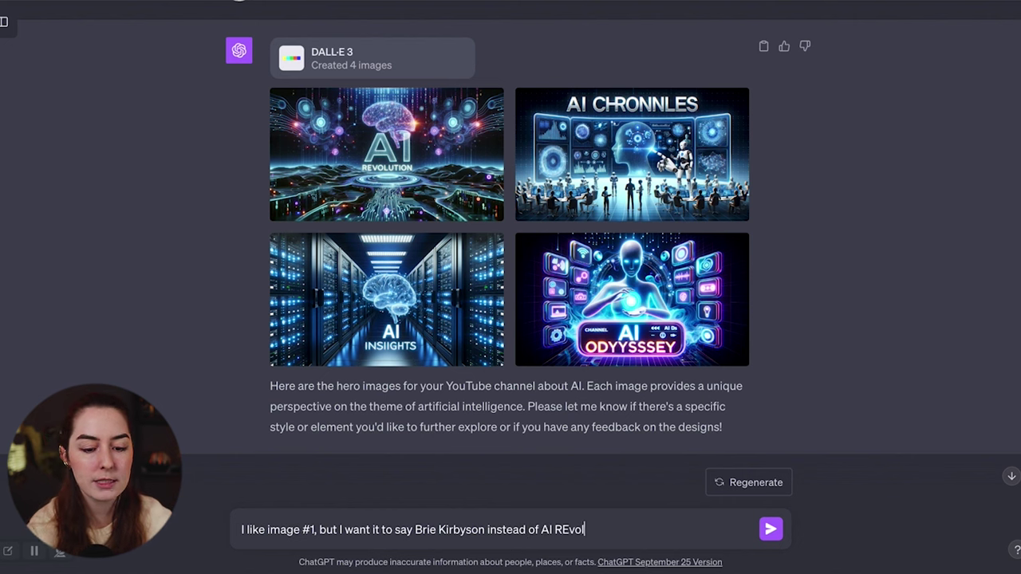
pyautogui.press('BackSpace')
pyautogui.press('BackSpace')
pyautogui.press('BackSpace')
pyautogui.press('BackSpace')
pyautogui.write('evolution')
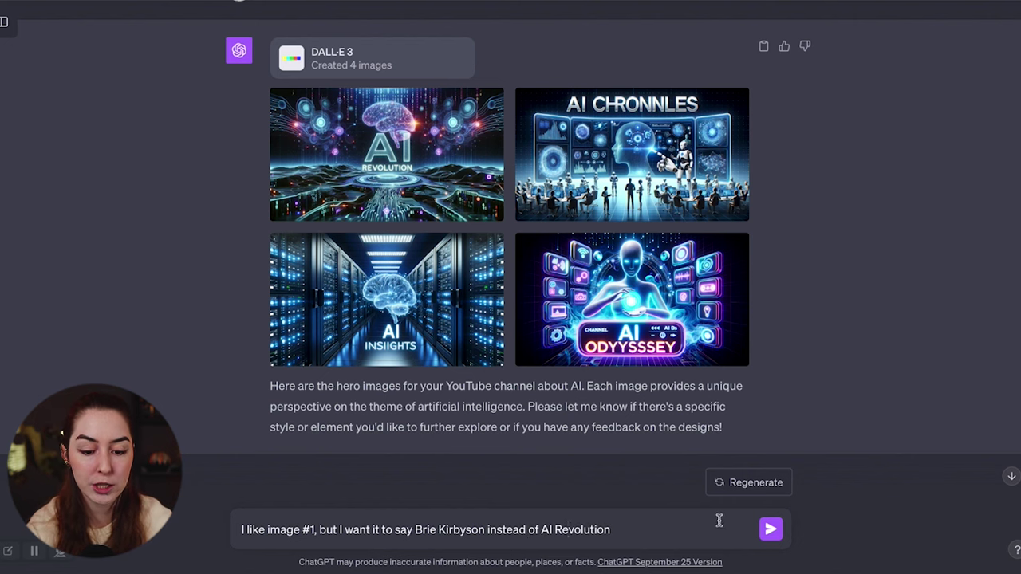
pyautogui.click(771, 529)
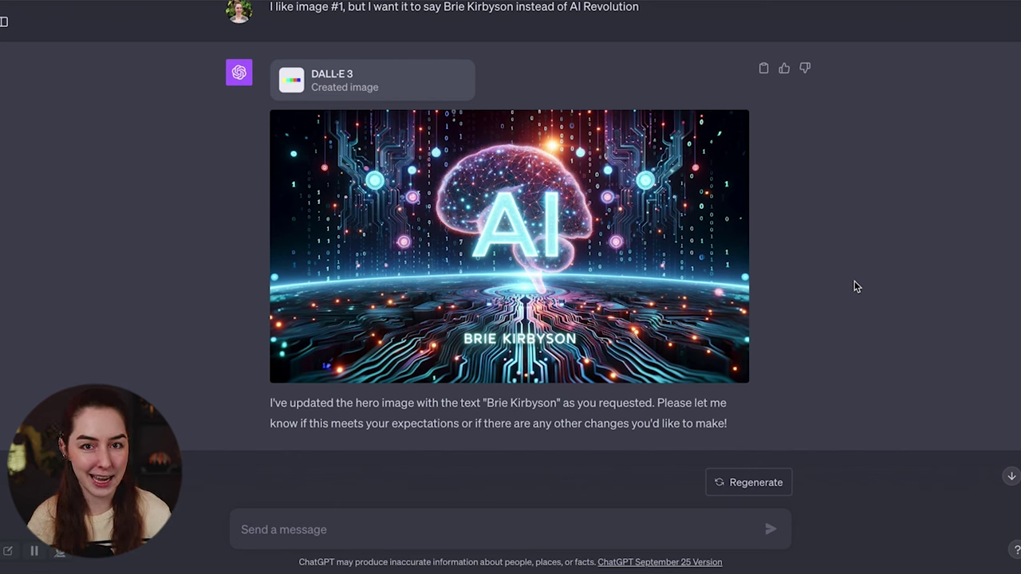
# - Scroll up to compare the revised name banner with the earlier four designs
pyautogui.scroll(6, 855, 286)
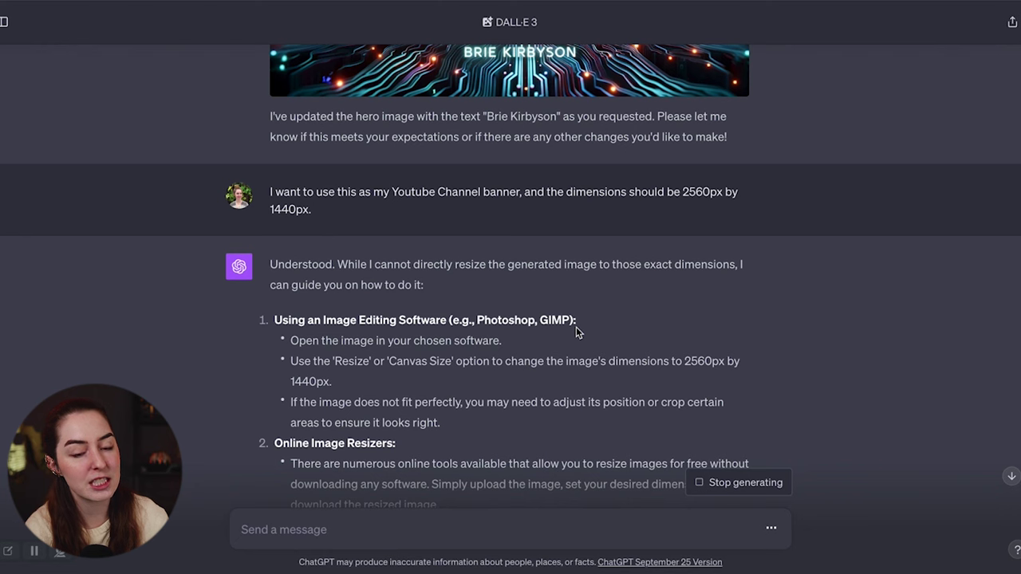
# - Read through ChatGPT's advice on resizing the image to a 2560px by 1440px banner
pyautogui.scroll(-5, 576, 332)
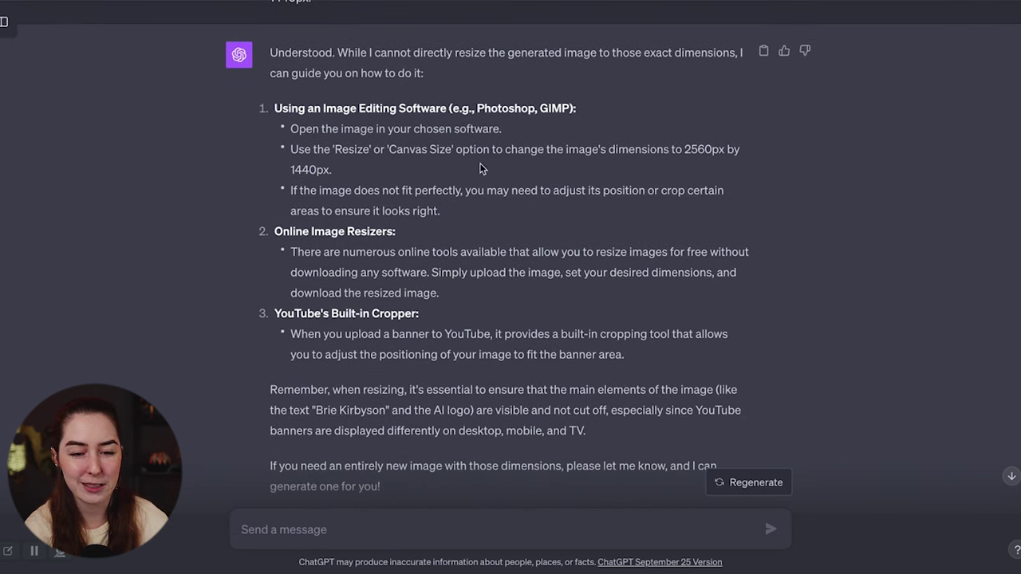
pyautogui.scroll(-2, 463, 179)
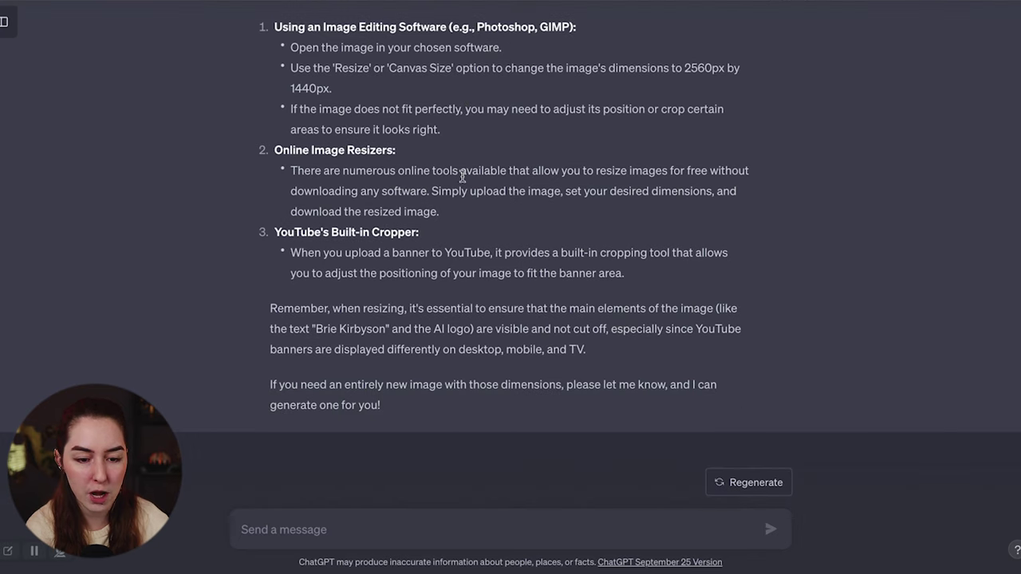
pyautogui.scroll(8, 416, 273)
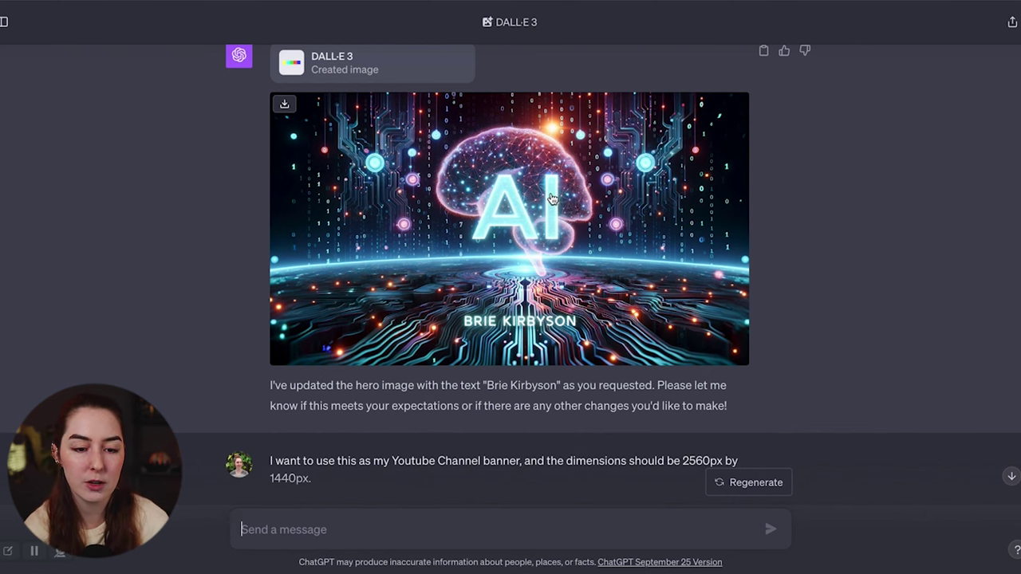
pyautogui.scroll(-7, 593, 209)
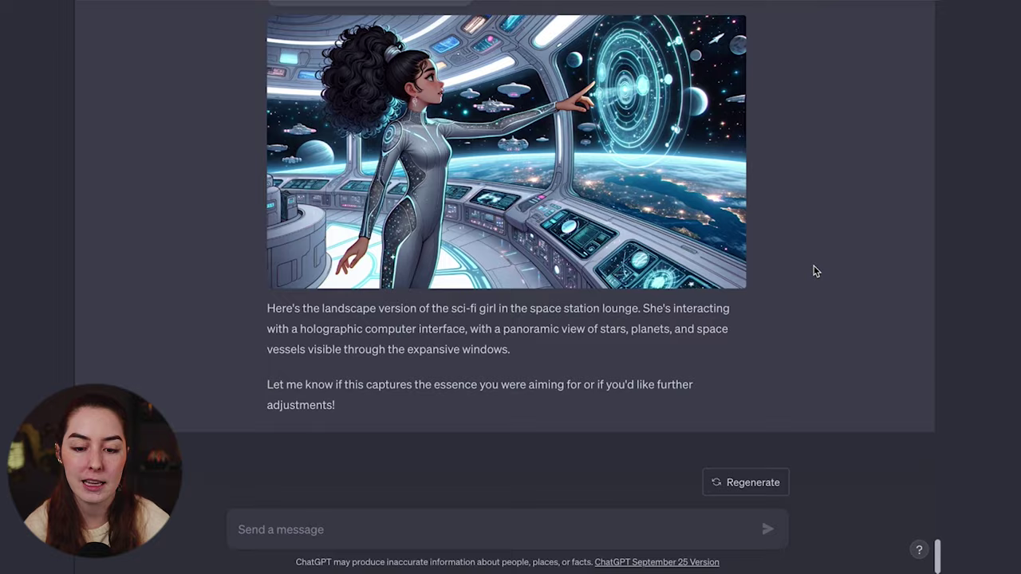
# - Review sci-fi girl #2 in landscape, then select the Street-style atmospheric photography prompt in Notion
pyautogui.scroll(3, 813, 269)
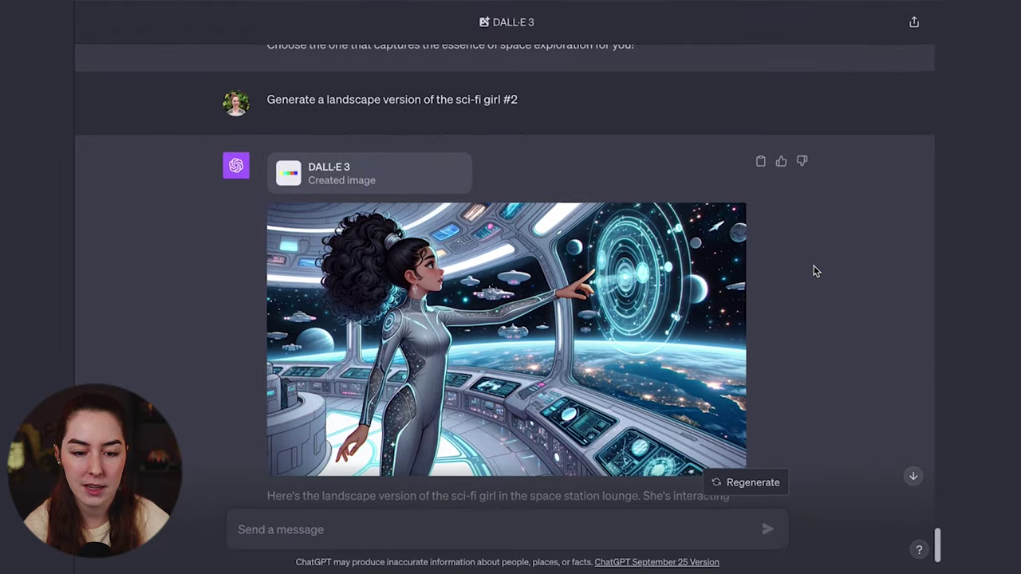
pyautogui.scroll(-2, 813, 269)
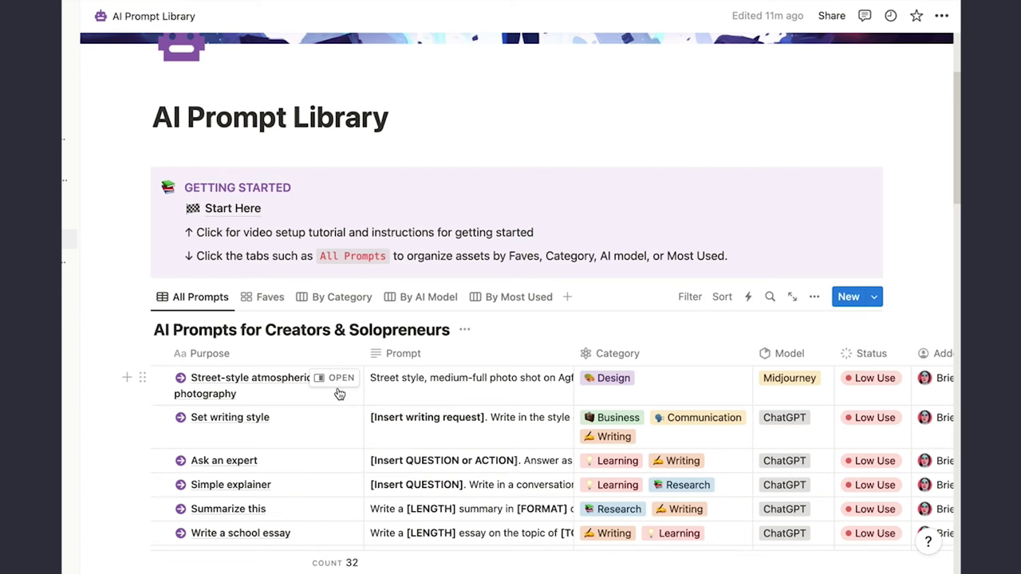
pyautogui.click(341, 378)
pyautogui.tripleClick(767, 291)
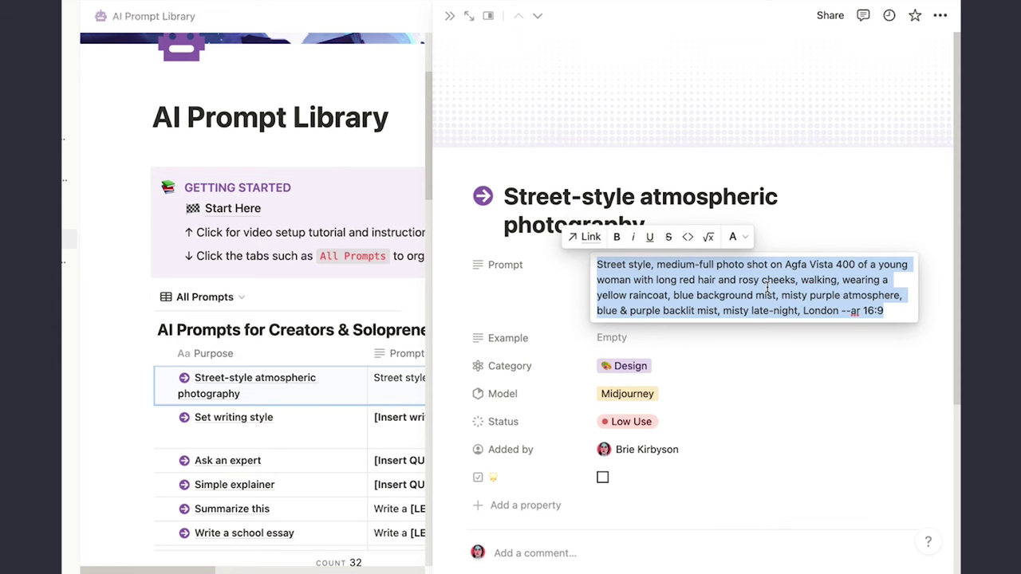
pyautogui.tripleClick(767, 292)
pyautogui.hotkey('ctrl', 'c')
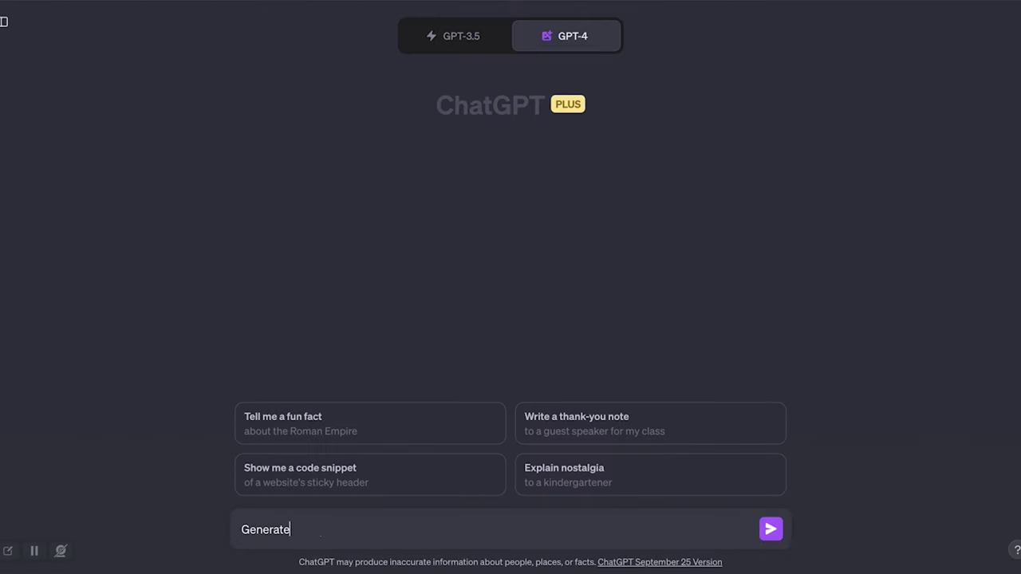
# - Request an image from the pasted street-style red-haired woman prompt, then close Notion's prompt panel
pyautogui.write('an image using this prom')
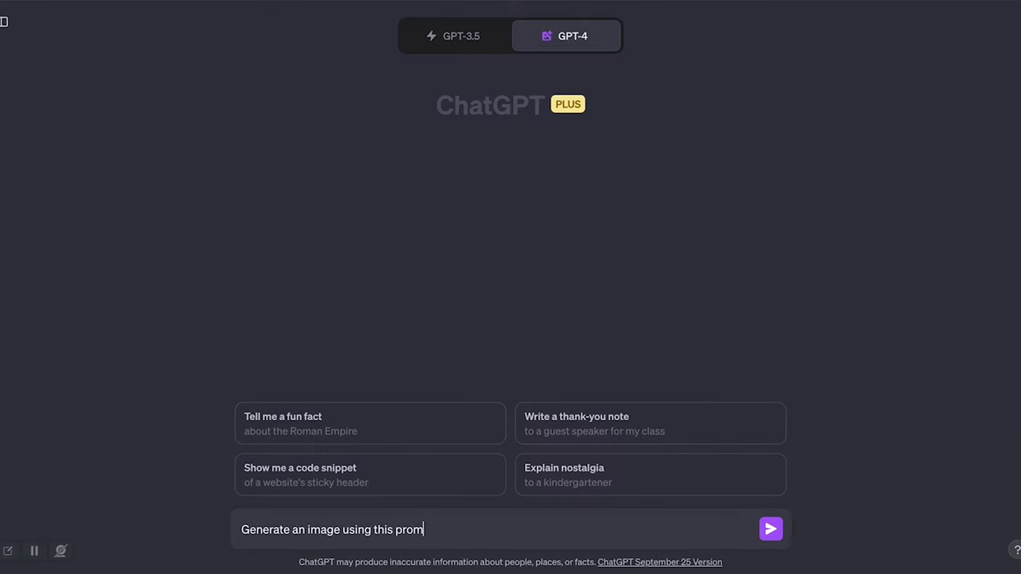
pyautogui.write('pt:')
pyautogui.hotkey('shift', 'Return')
pyautogui.hotkey('shift', 'Return')
pyautogui.hotkey('ctrl', 'v')
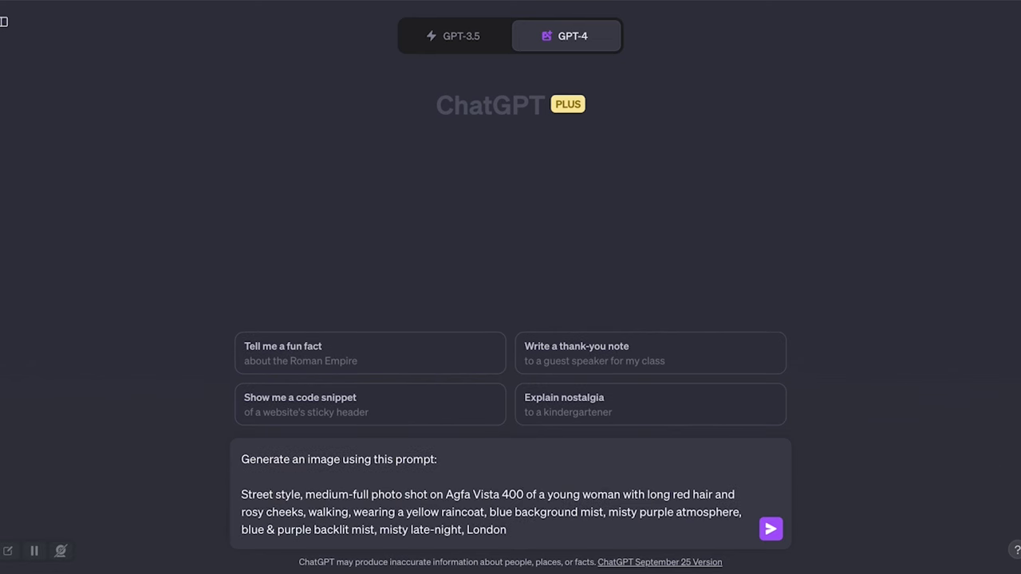
pyautogui.click(771, 529)
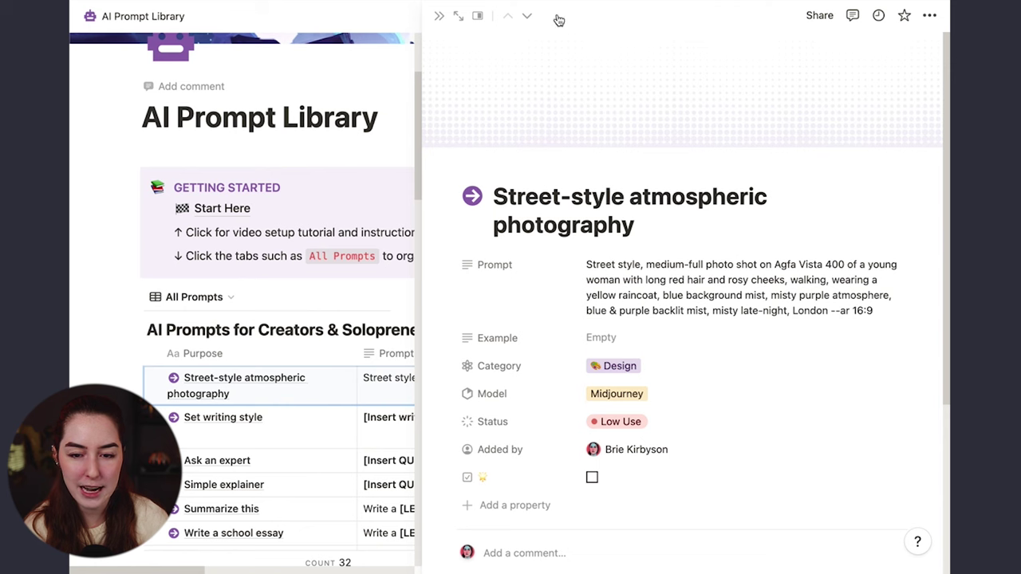
pyautogui.click(439, 16)
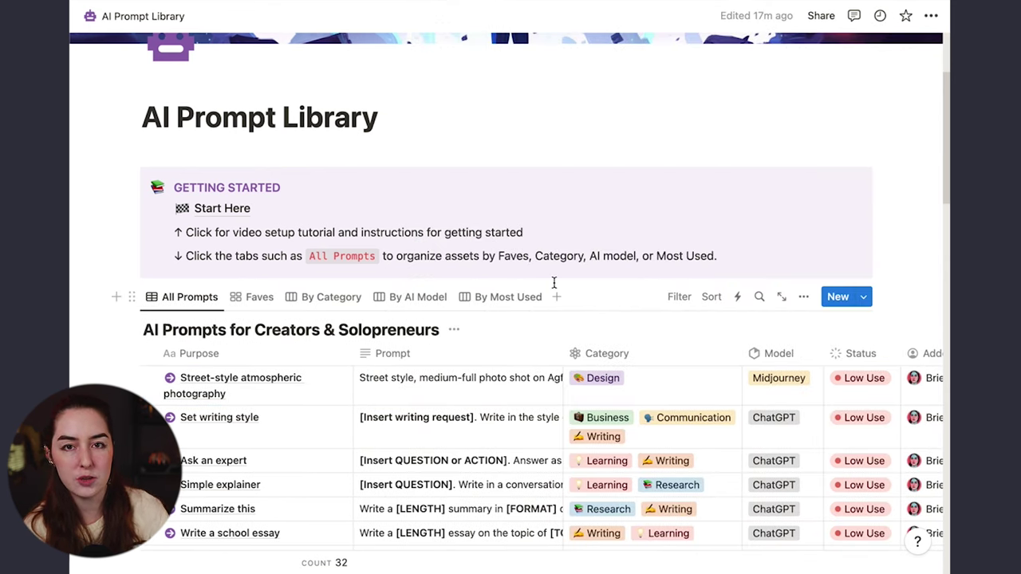
# - Scroll down the AI Prompt Library table to view all 32 prompts
pyautogui.scroll(-4, 553, 284)
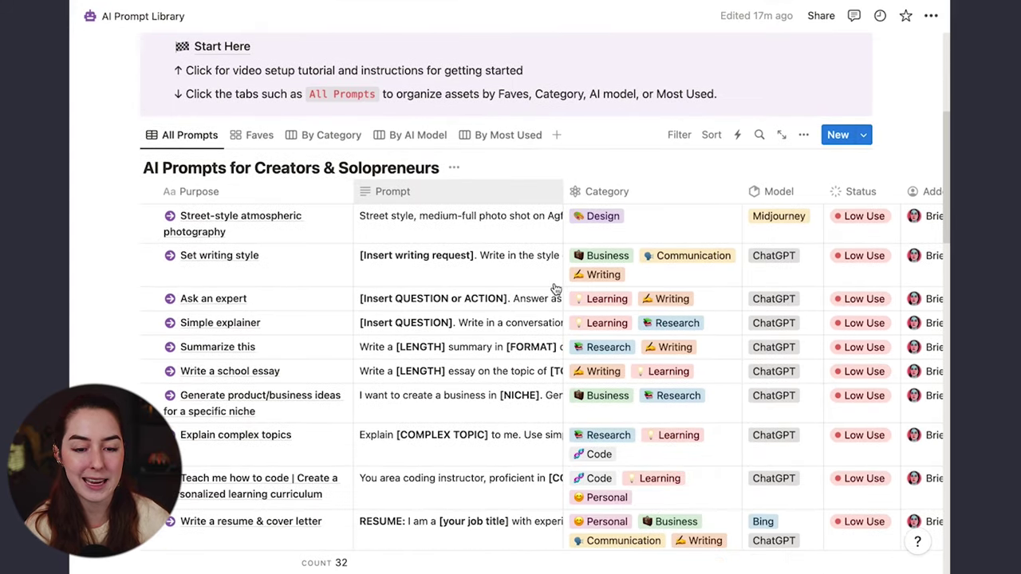